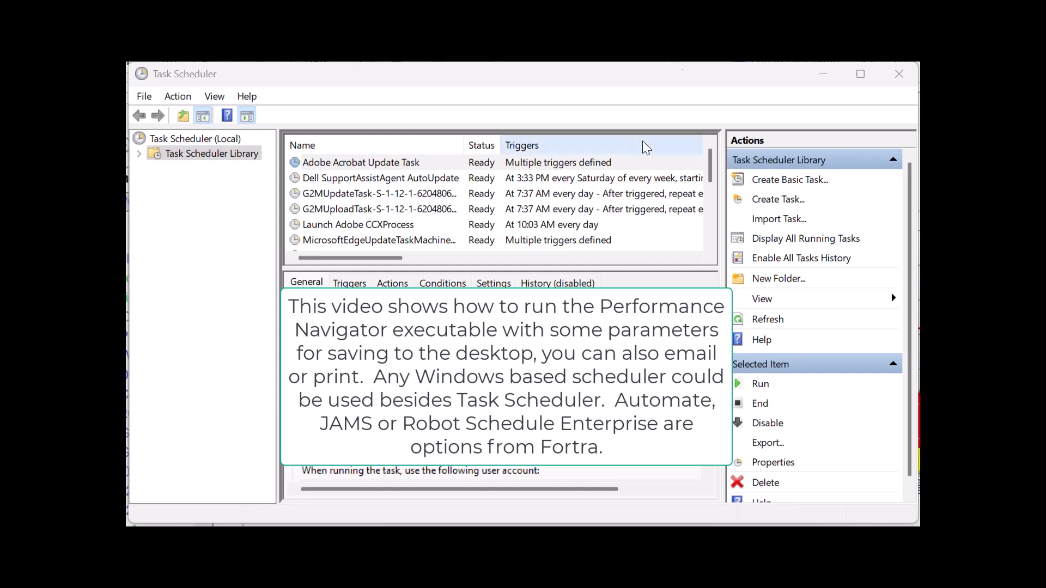
Step: Start a new basic task named PerfNav with the description "PerfNav monthly report"
{"action": "left_click", "coordinate": [796, 188]}
{"action": "left_click", "coordinate": [796, 187]}
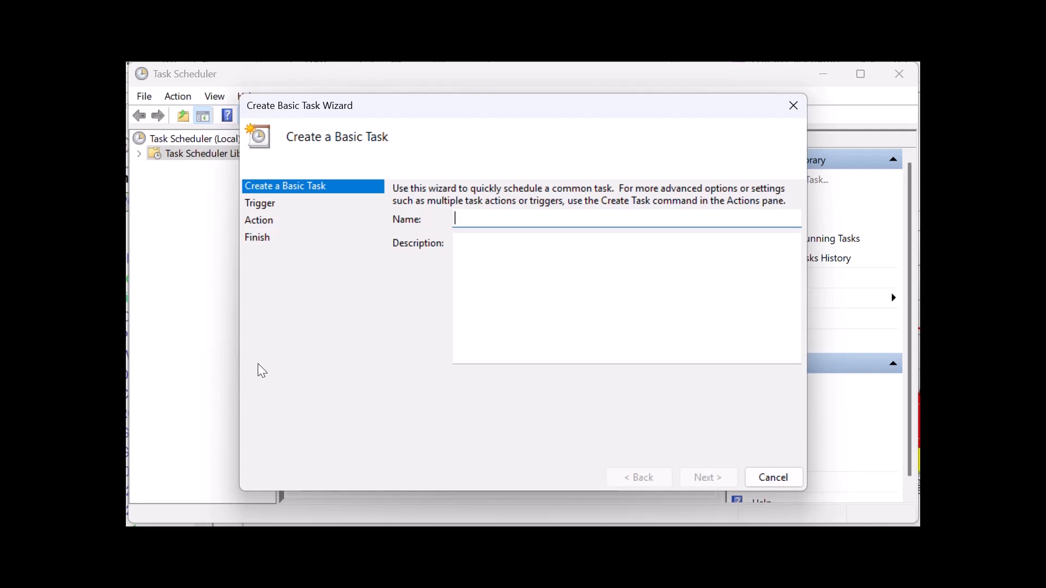
{"action": "type", "text": "PerfNav"}
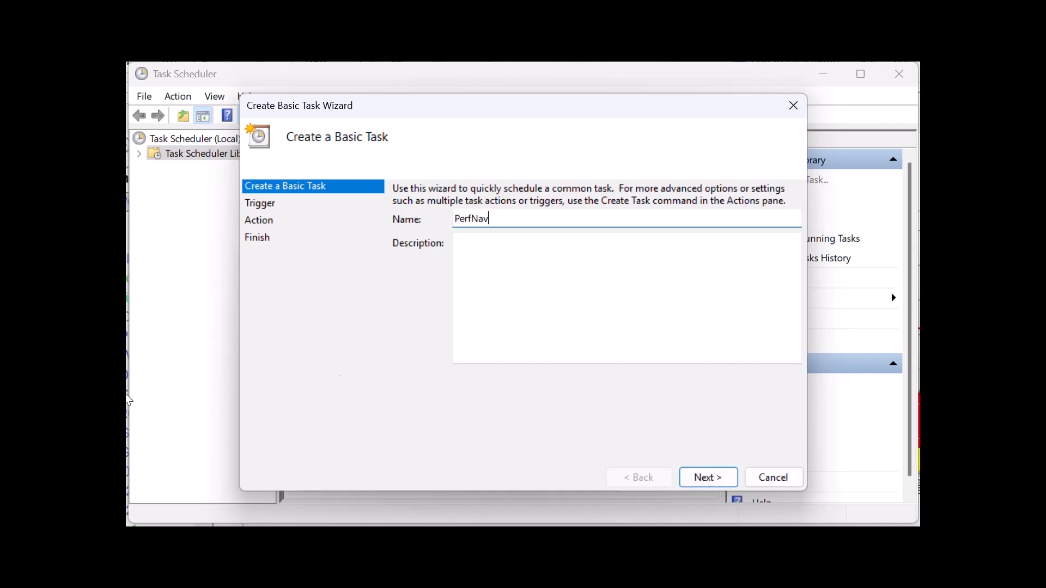
{"action": "left_click", "coordinate": [507, 256]}
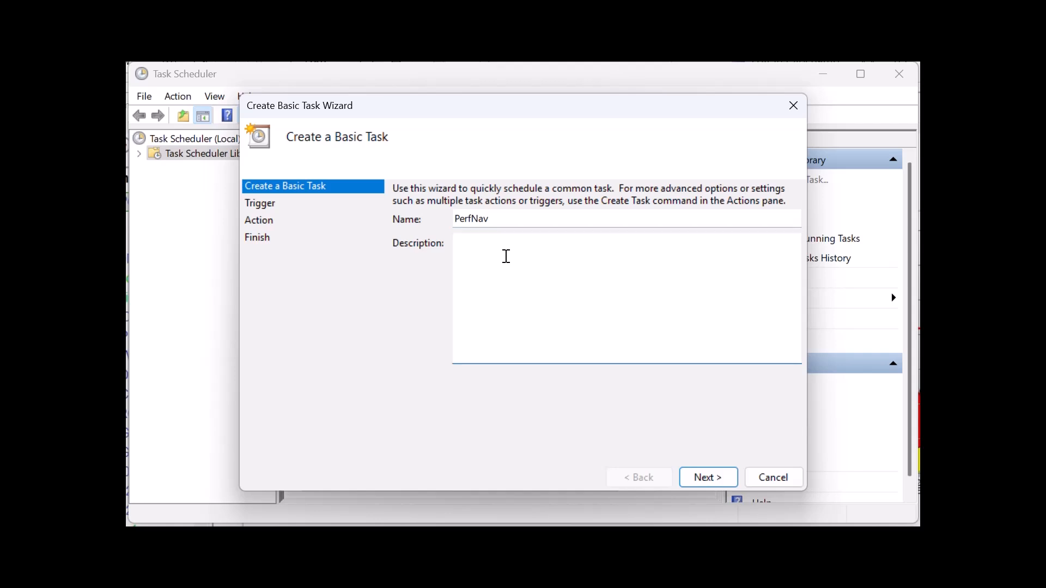
{"action": "type", "text": "PerfNav monthly report"}
{"action": "left_click", "coordinate": [719, 477]}
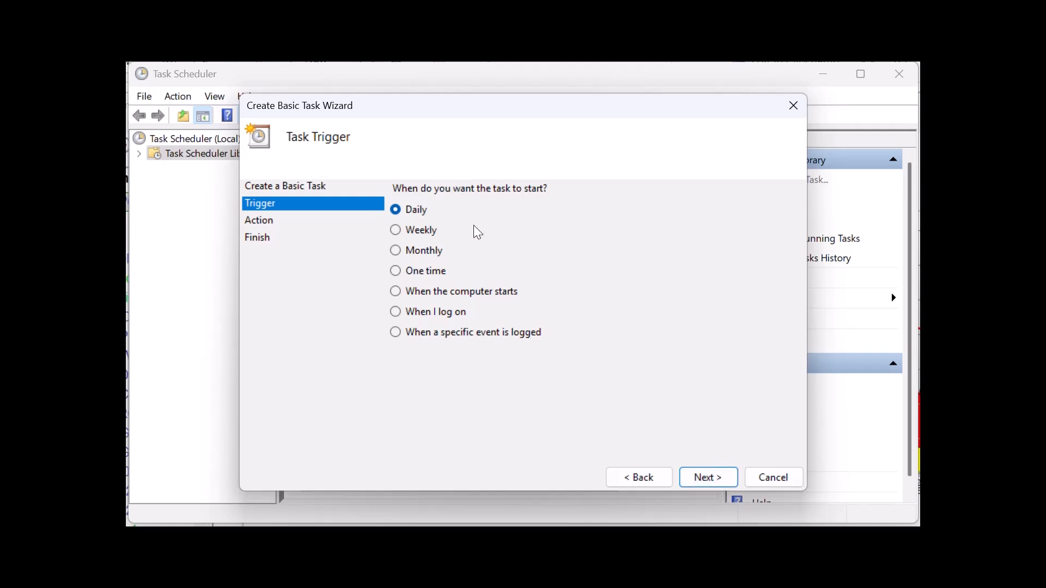
Step: Set the task trigger to Monthly and select all months
{"action": "left_click", "coordinate": [401, 252]}
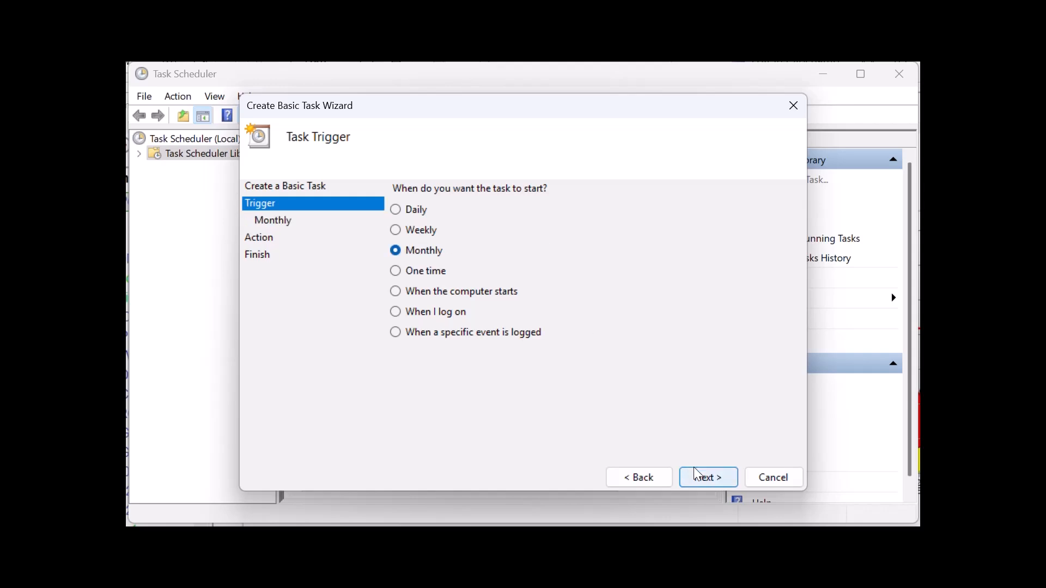
{"action": "left_click", "coordinate": [711, 479]}
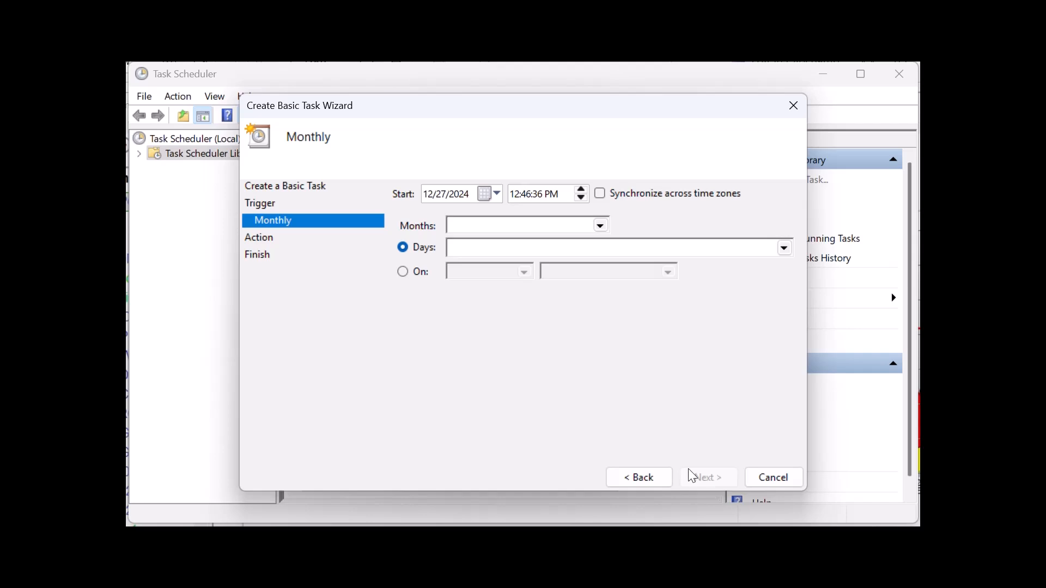
{"action": "left_click", "coordinate": [602, 226]}
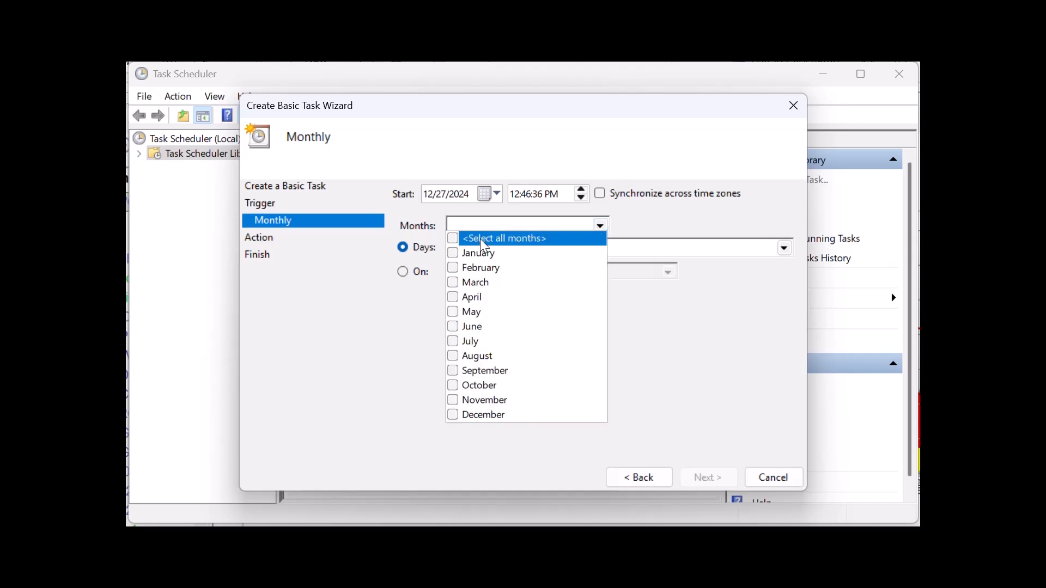
{"action": "left_click", "coordinate": [458, 238]}
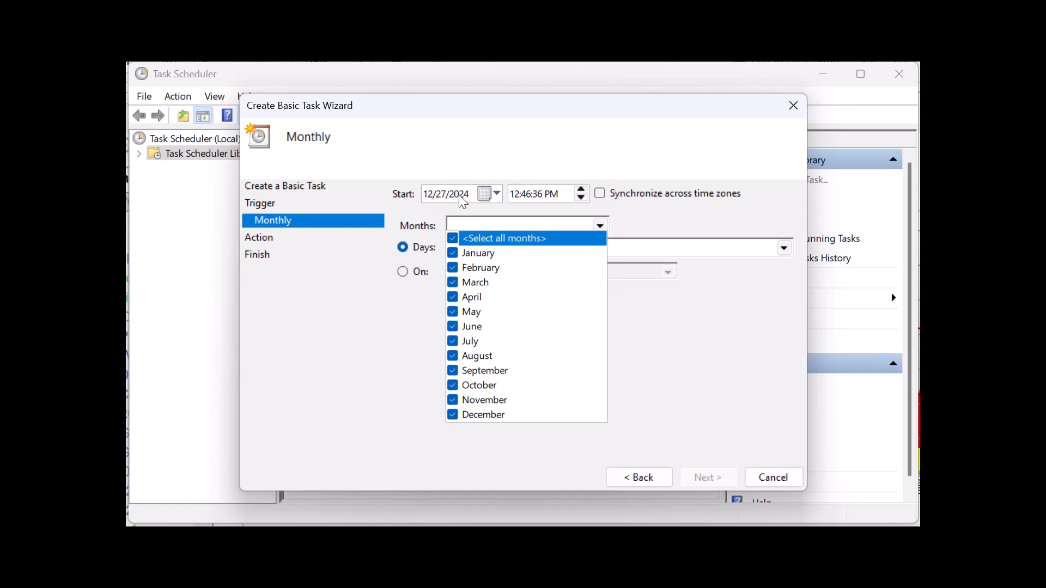
Step: Set the monthly trigger to start on 12/1/2024 at 2:00:00 AM
{"action": "left_click", "coordinate": [526, 196]}
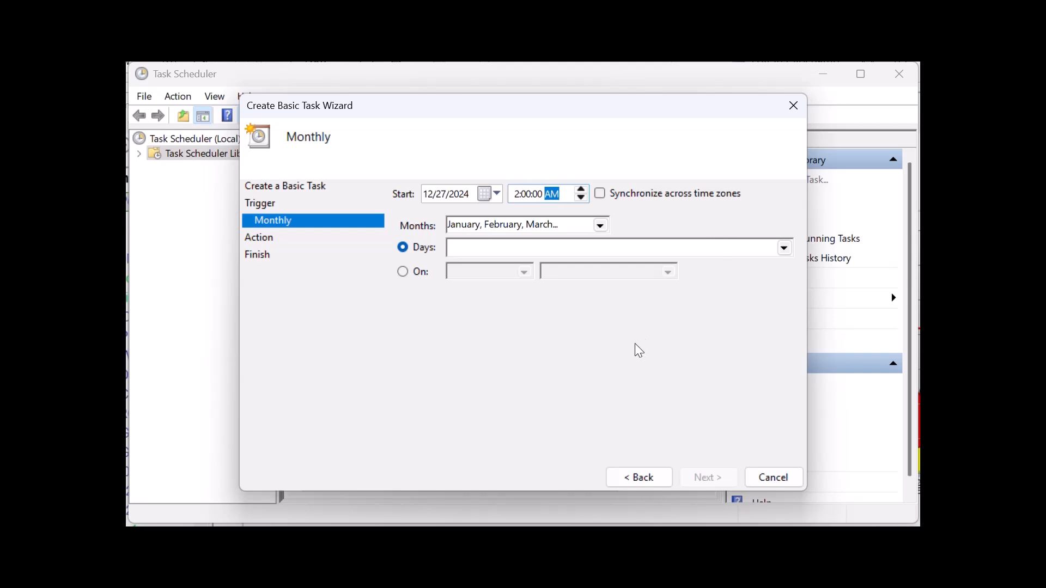
{"action": "left_click", "coordinate": [496, 194]}
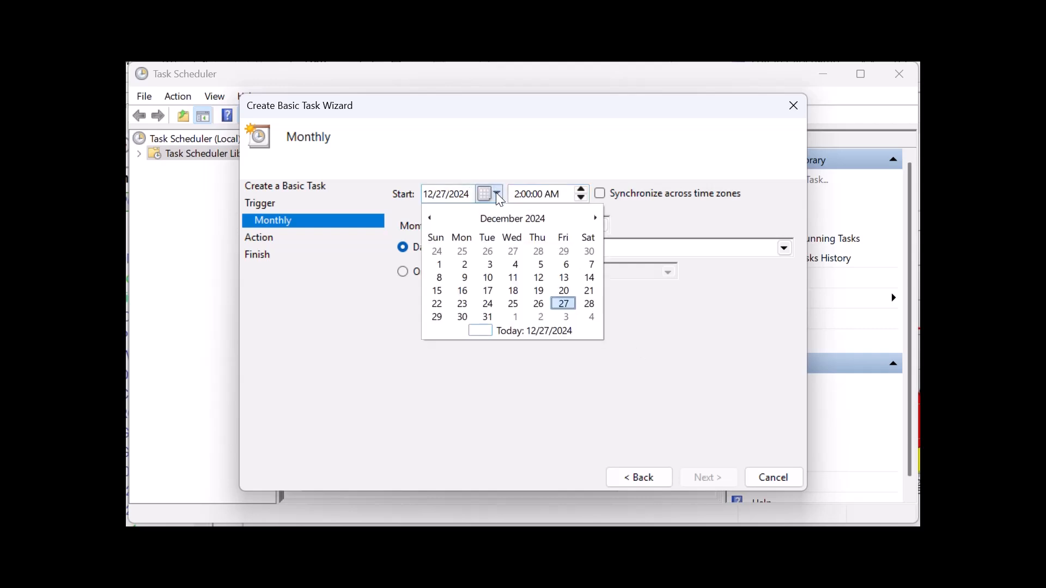
{"action": "left_click", "coordinate": [441, 266]}
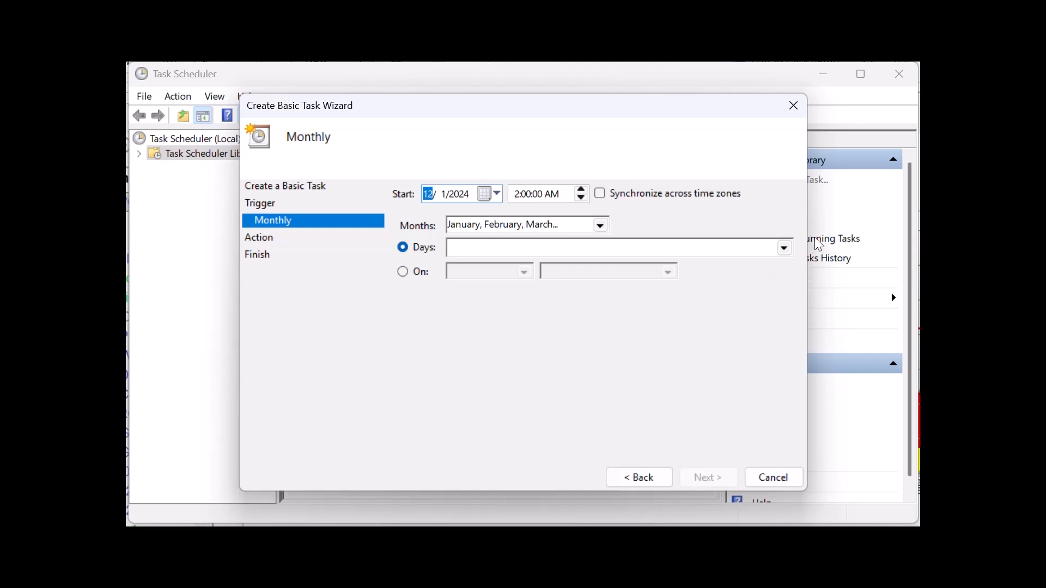
Step: Schedule the monthly trigger for day 1 and continue to the task's action settings
{"action": "left_click", "coordinate": [785, 248]}
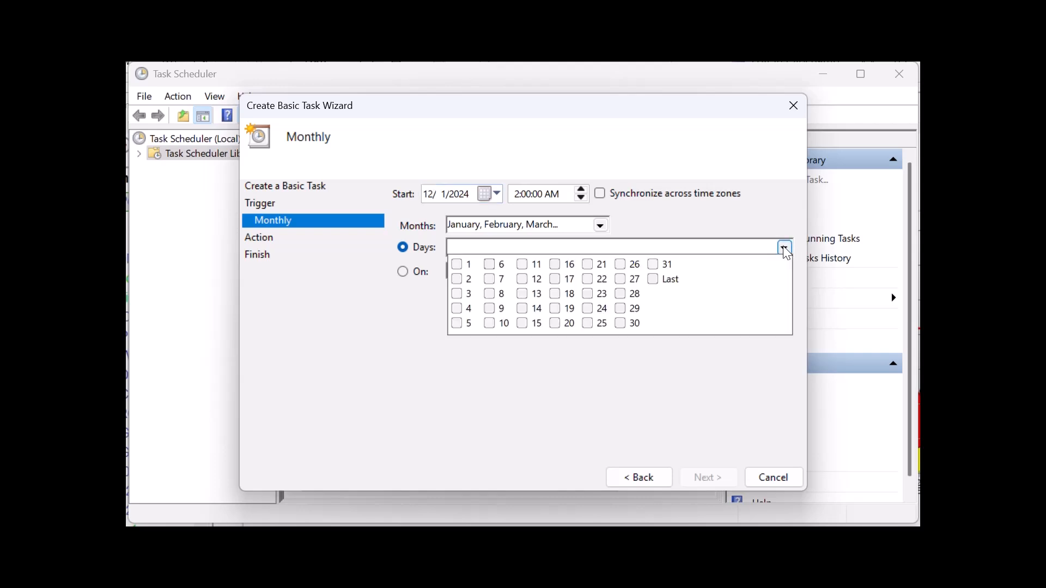
{"action": "left_click", "coordinate": [460, 266]}
{"action": "left_click", "coordinate": [654, 478]}
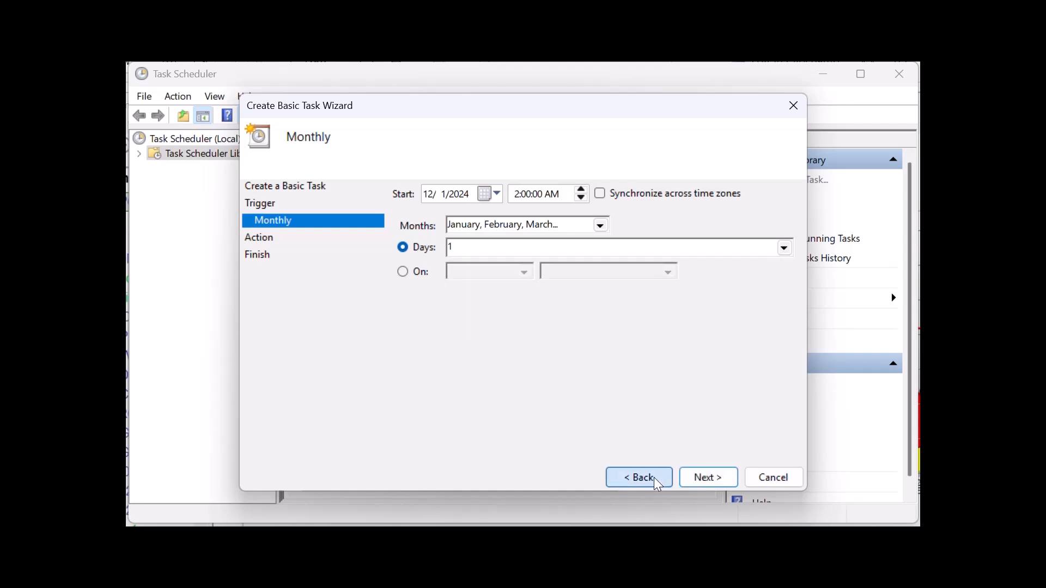
{"action": "left_click", "coordinate": [652, 474]}
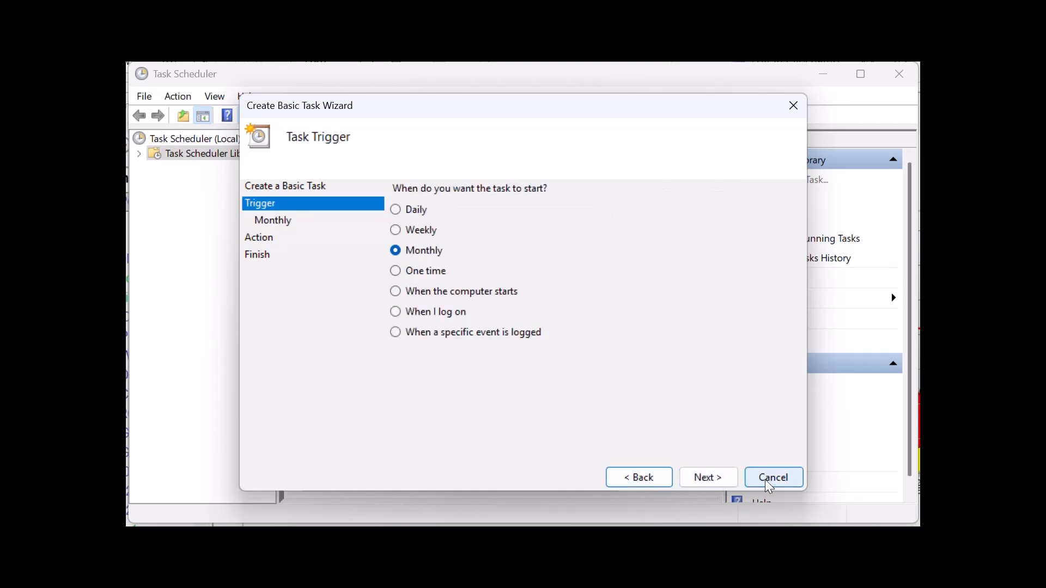
{"action": "left_click", "coordinate": [712, 477]}
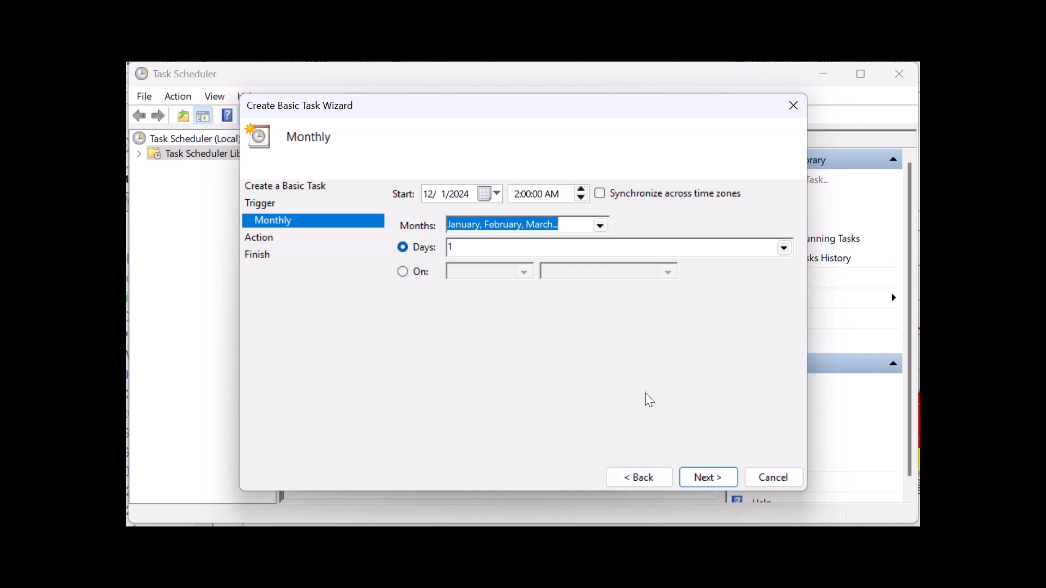
{"action": "left_click", "coordinate": [707, 475]}
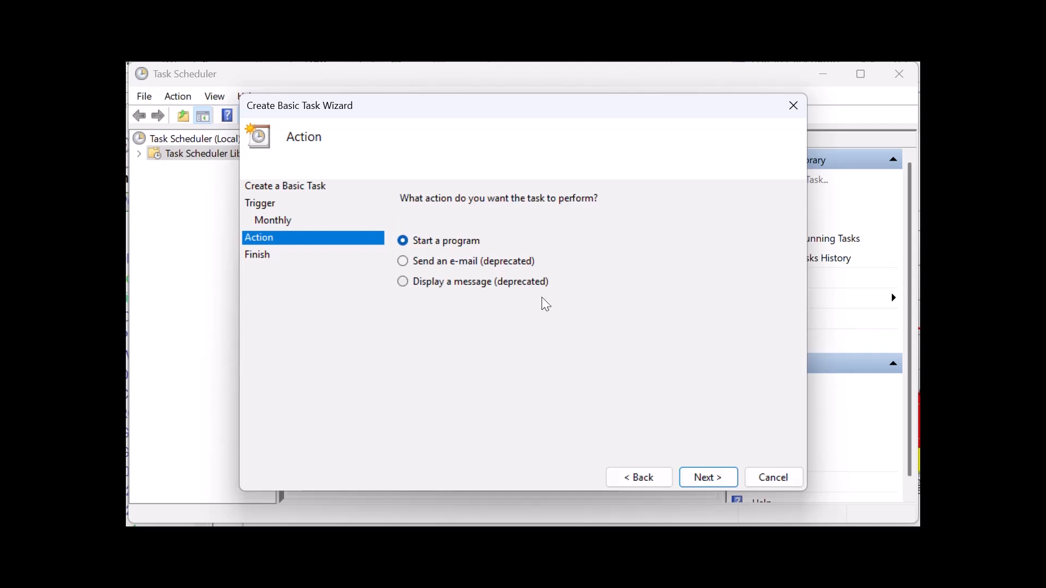
Step: Use the Start a program action and browse to the Midrange Performance Group folder in Program Files (x86) on C:
{"action": "left_click", "coordinate": [714, 479]}
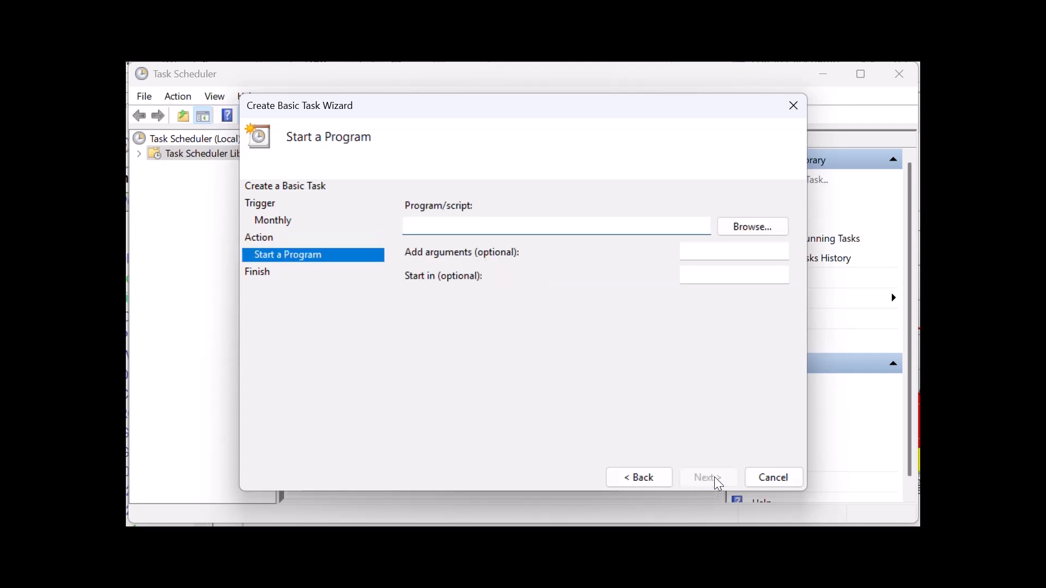
{"action": "left_click", "coordinate": [758, 226]}
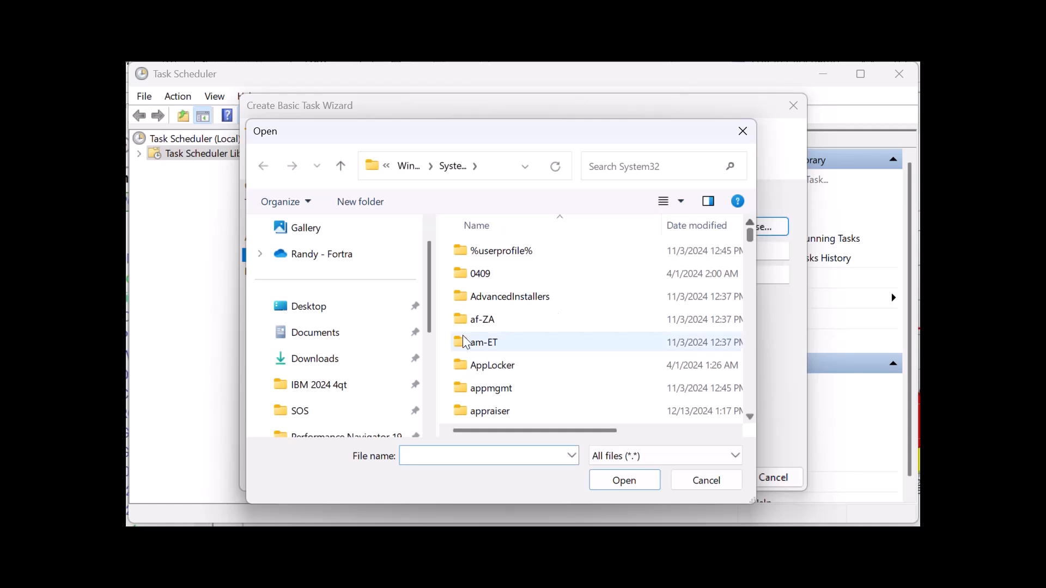
{"action": "scroll", "coordinate": [429, 410], "scroll_direction": "down", "scroll_amount": 3}
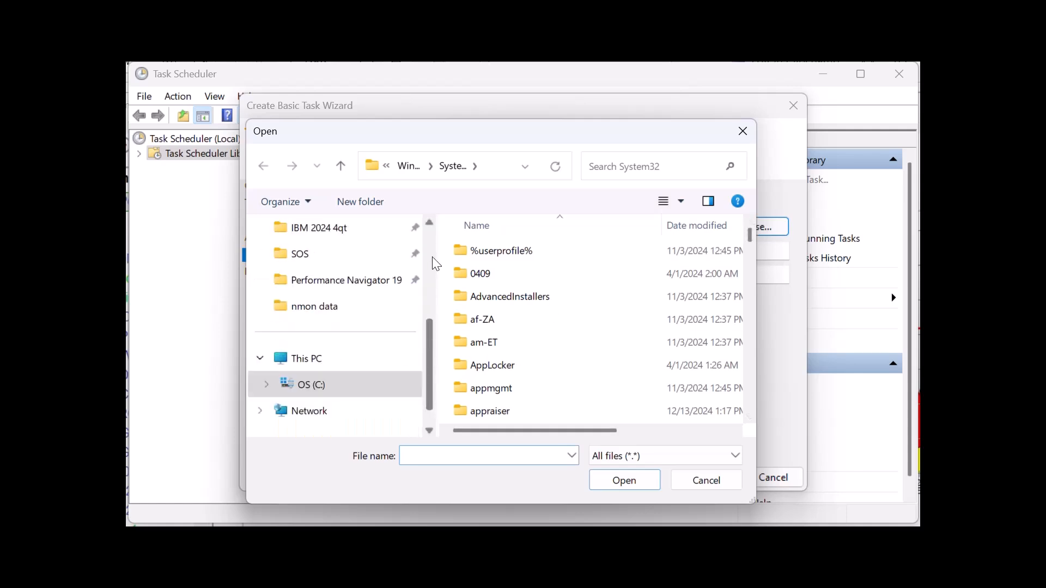
{"action": "left_click", "coordinate": [267, 382]}
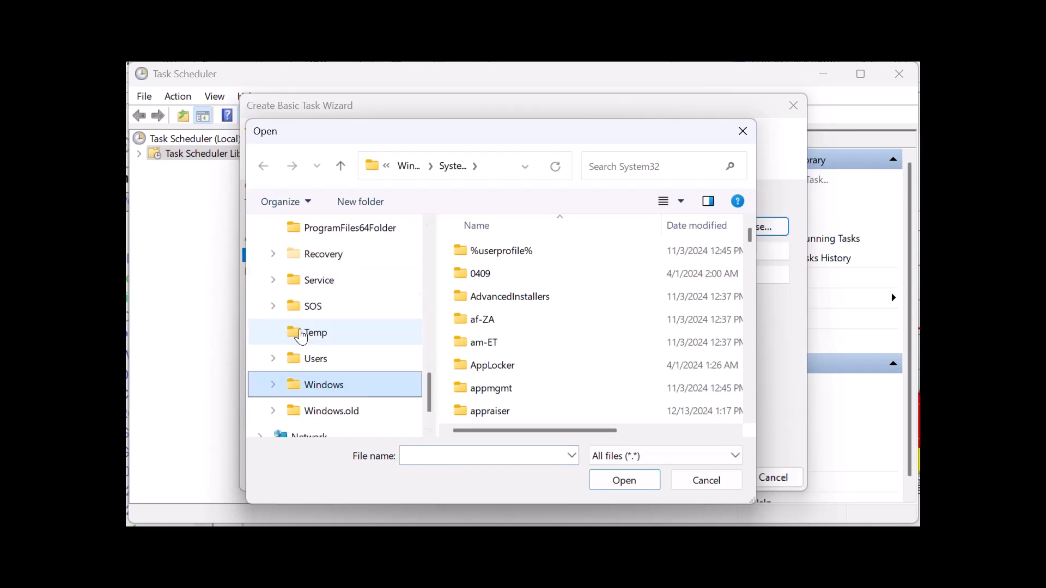
{"action": "scroll", "coordinate": [430, 275], "scroll_direction": "up", "scroll_amount": 2}
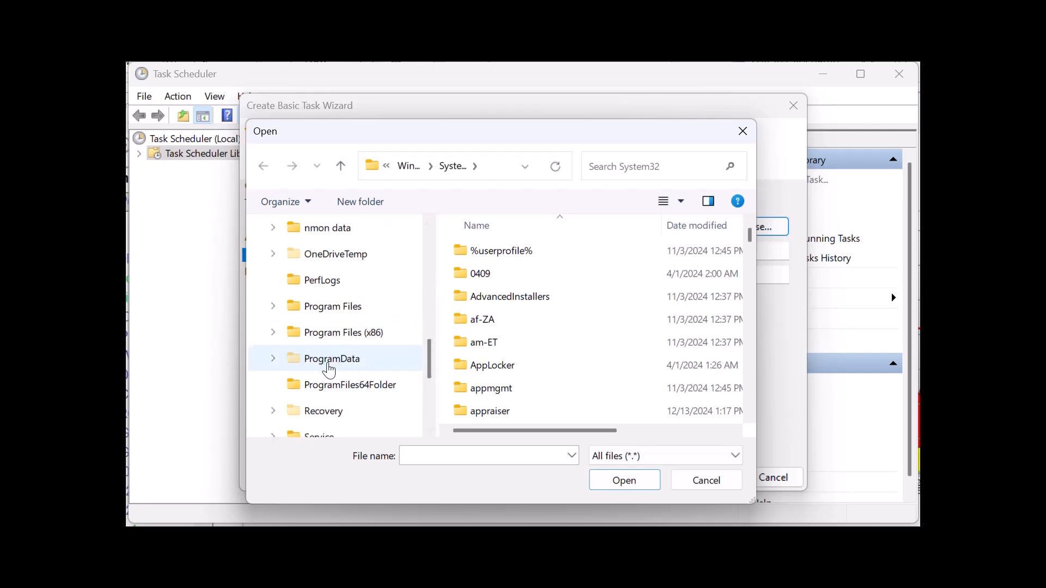
{"action": "left_click", "coordinate": [274, 332]}
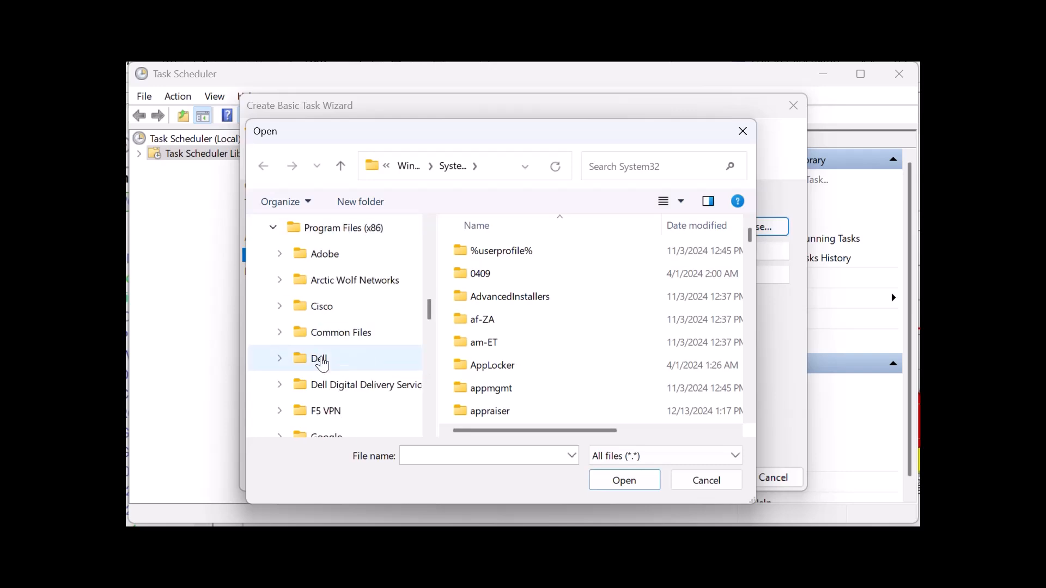
{"action": "scroll", "coordinate": [427, 414], "scroll_direction": "down", "scroll_amount": 2}
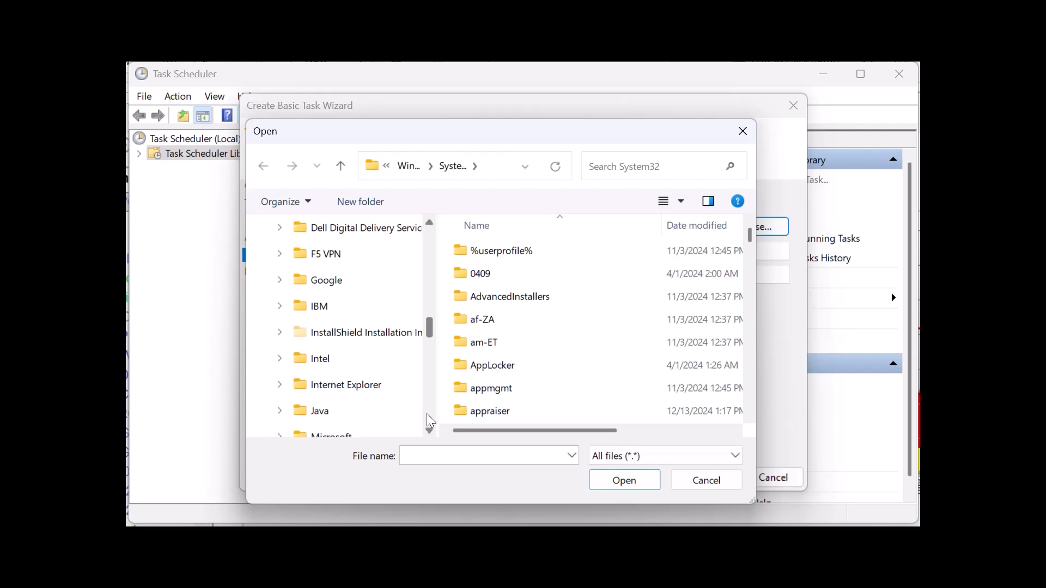
{"action": "scroll", "coordinate": [427, 413], "scroll_direction": "down", "scroll_amount": 2}
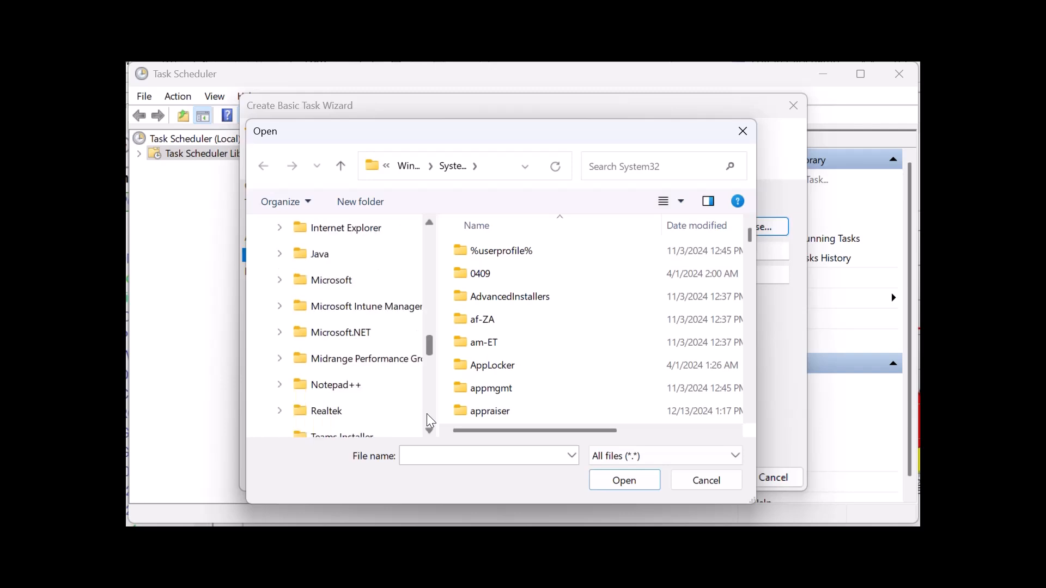
{"action": "left_click", "coordinate": [367, 369]}
Step: Choose PerfNav.exe from the Performance Navigator 19 folder as the program to start
{"action": "left_click", "coordinate": [554, 256]}
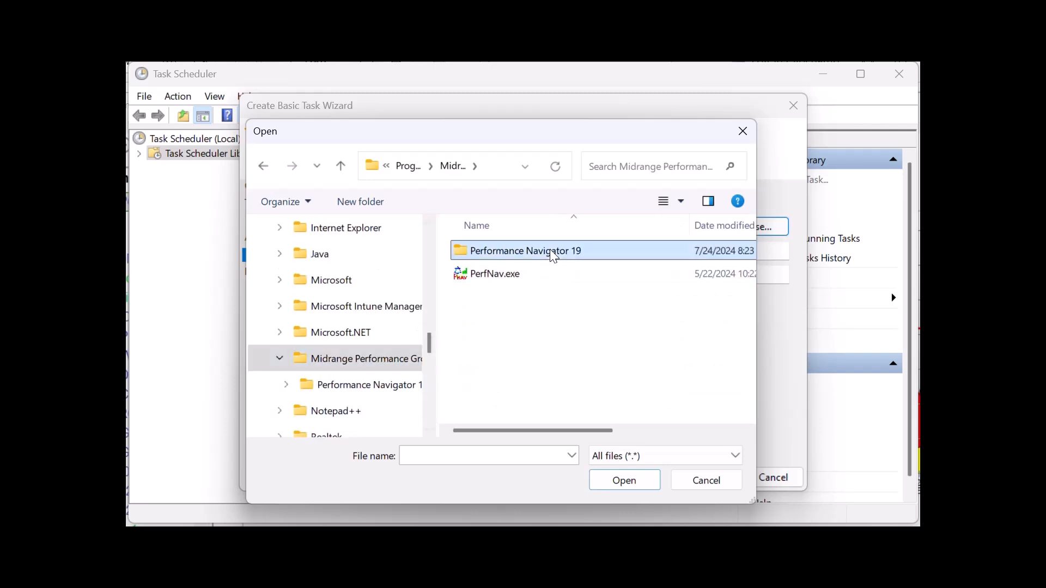
{"action": "double_click", "coordinate": [554, 256]}
{"action": "left_click", "coordinate": [519, 283]}
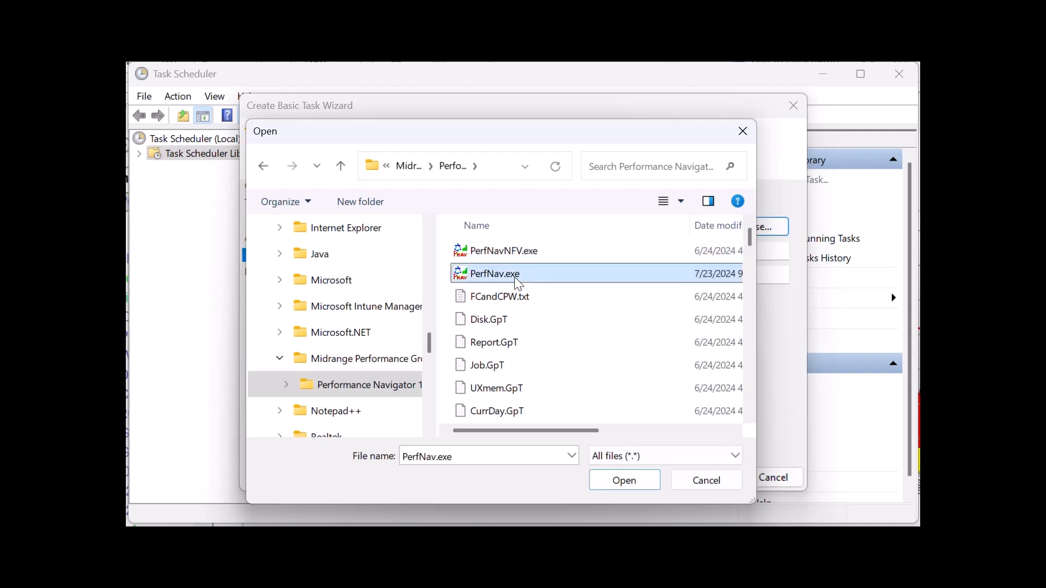
{"action": "left_click", "coordinate": [639, 483]}
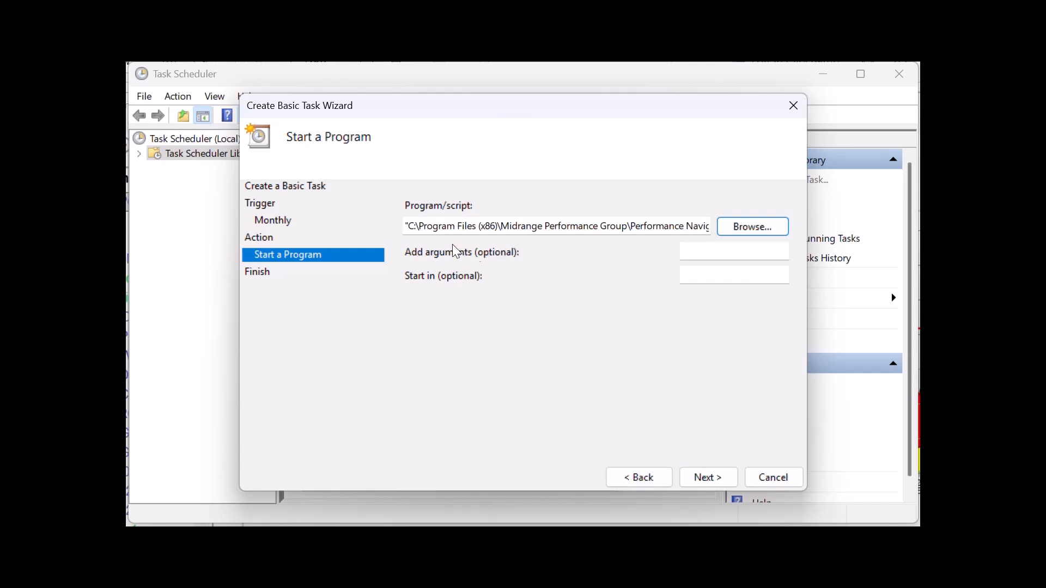
Step: Add the program arguments beginning with "save" and finish creating the basic task
{"action": "left_click", "coordinate": [690, 251]}
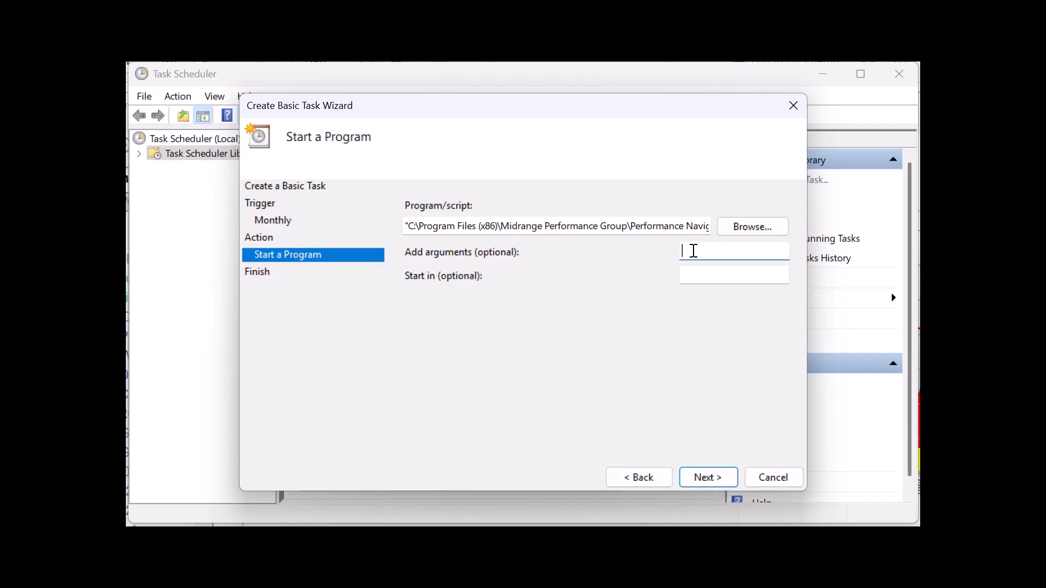
{"action": "type", "text": "save"}
{"action": "type", "text": "Chuck"}
{"action": "left_click", "coordinate": [700, 481]}
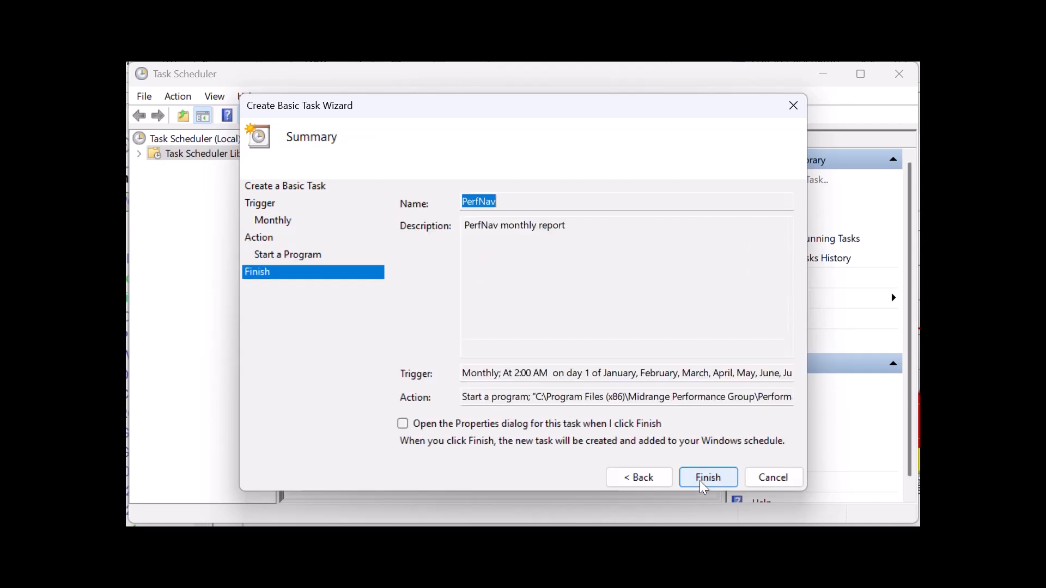
{"action": "left_click", "coordinate": [698, 472]}
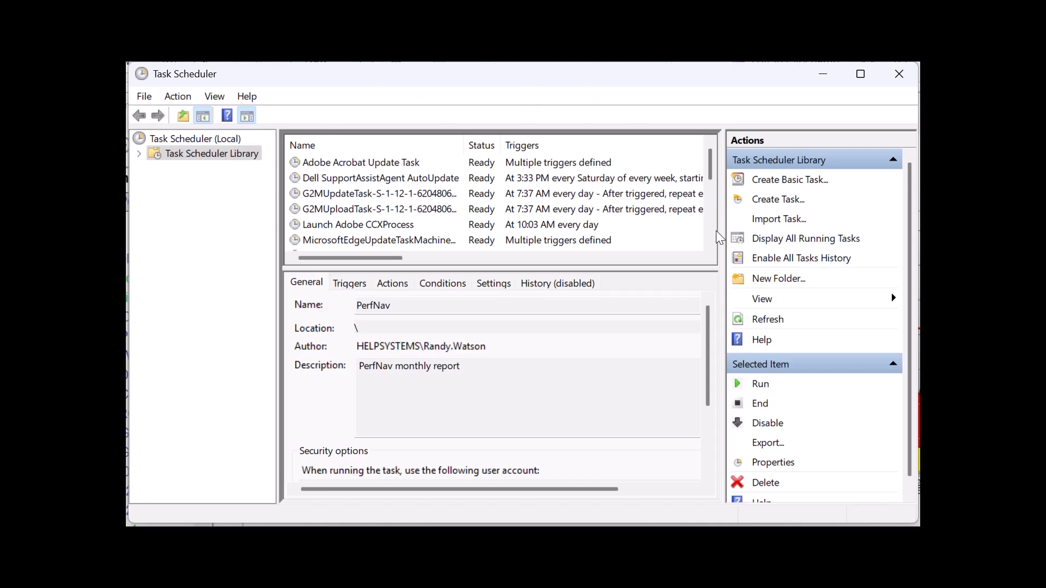
Step: Find the PerfNav task in the Task Scheduler Library and run it immediately
{"action": "left_click", "coordinate": [711, 243]}
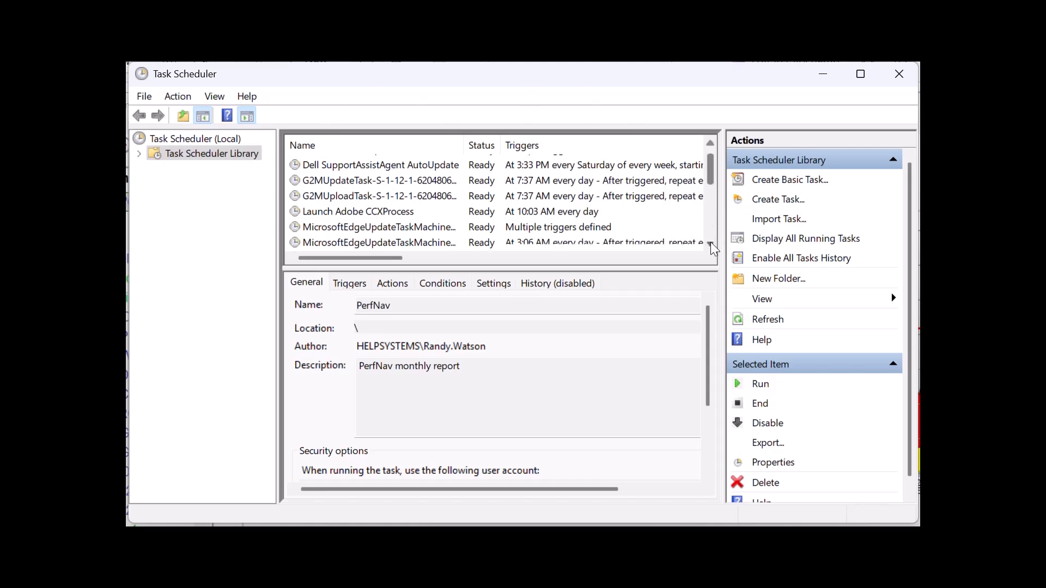
{"action": "scroll", "coordinate": [712, 234], "scroll_direction": "down", "scroll_amount": 3}
{"action": "scroll", "coordinate": [712, 233], "scroll_direction": "down", "scroll_amount": 2}
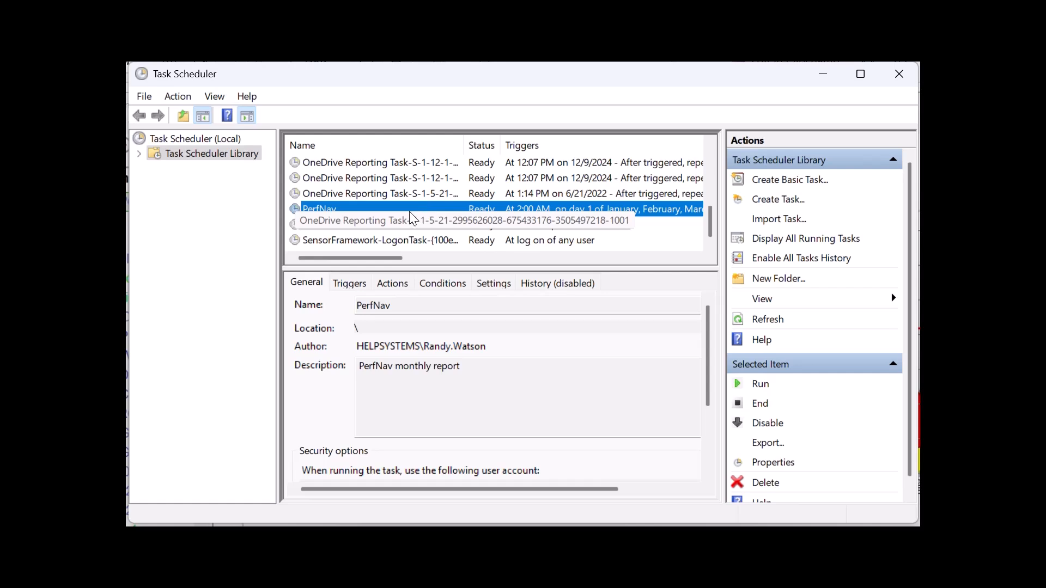
{"action": "right_click", "coordinate": [391, 207]}
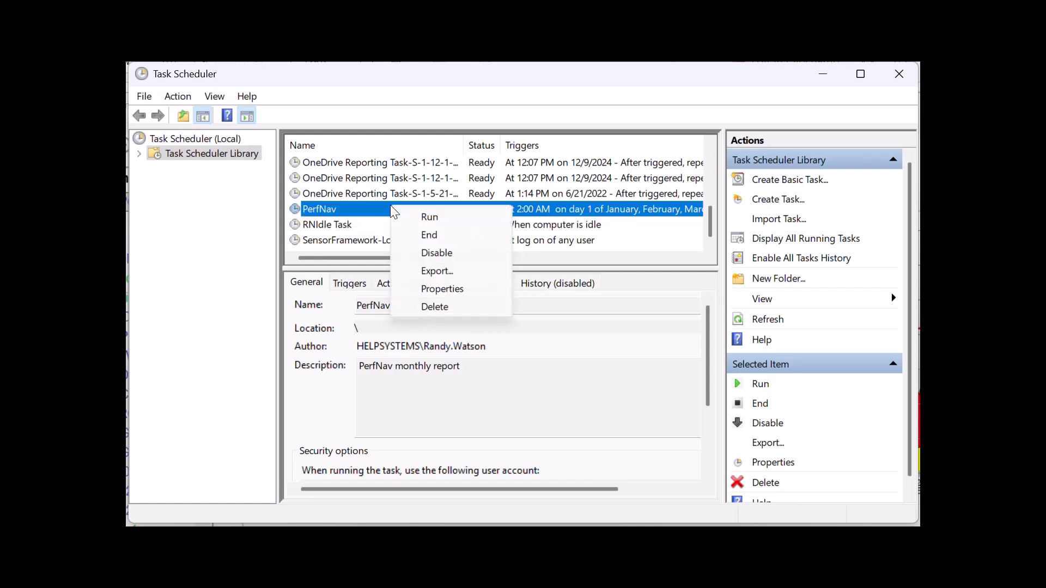
{"action": "left_click", "coordinate": [426, 220]}
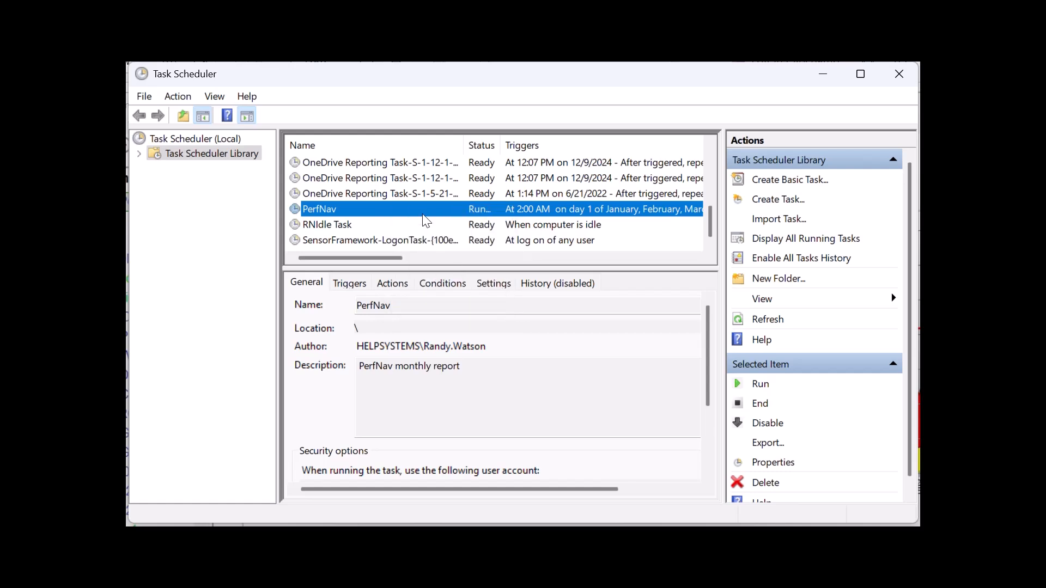